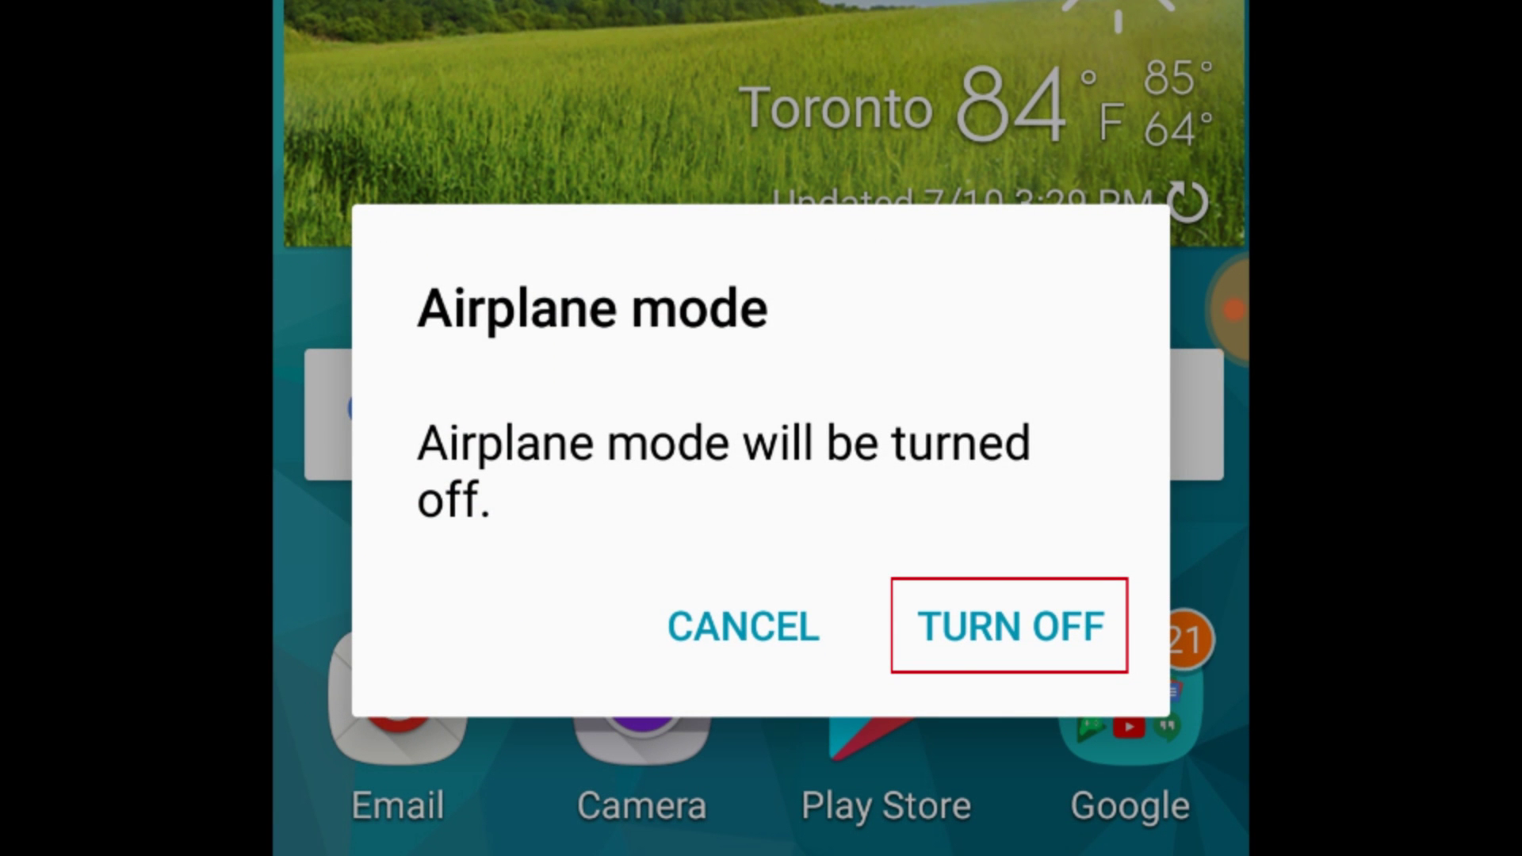
Step: Confirm TURN OFF in the Airplane mode dialog to restore wireless connections
left_click(1026, 634)
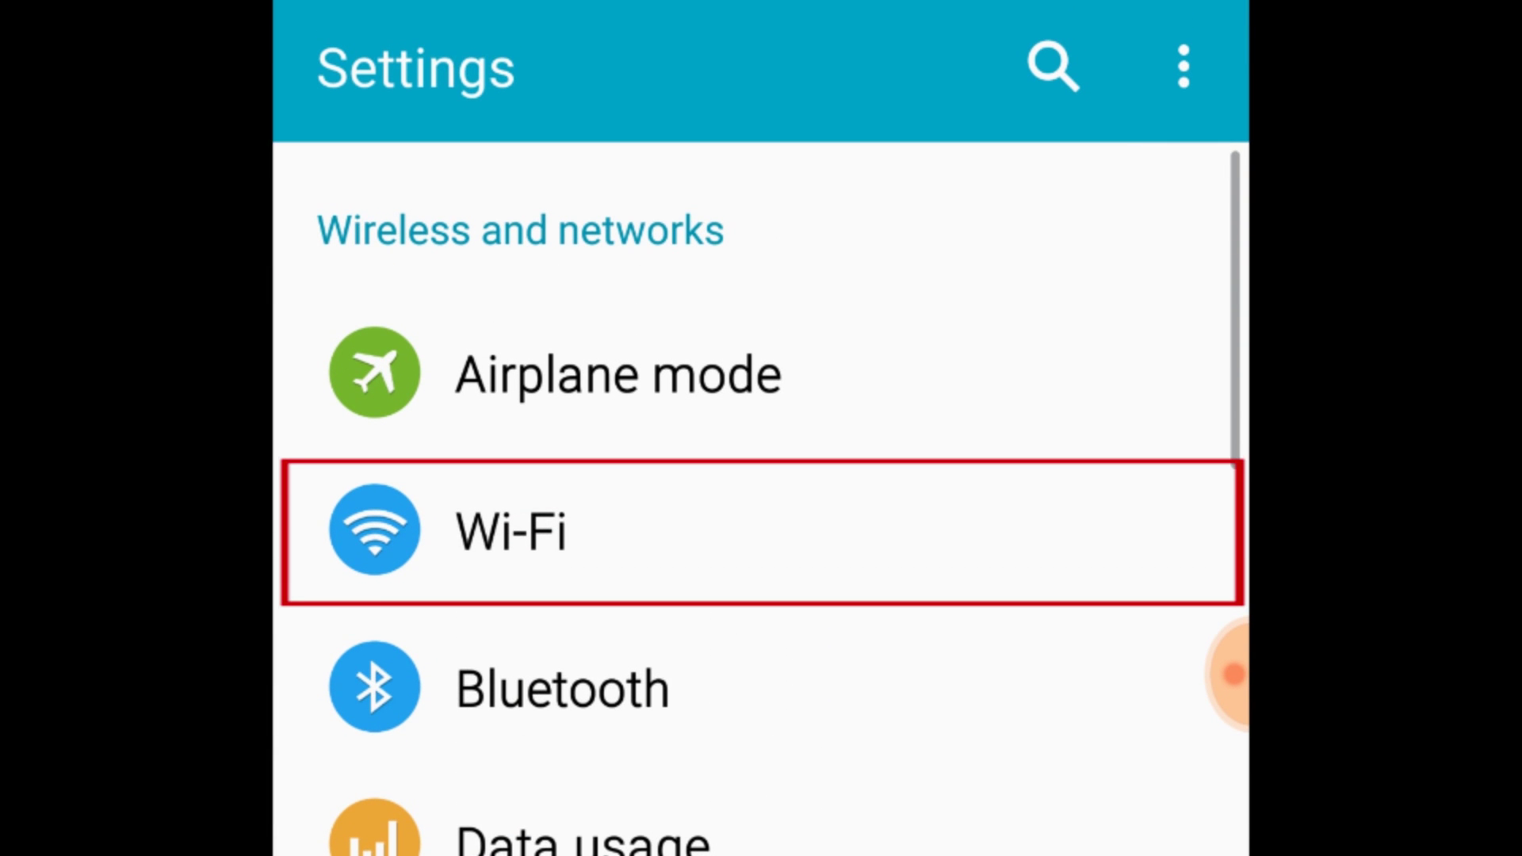
Step: Toggle the Wi-Fi switch off and then back on in Wi-Fi settings
left_click(593, 545)
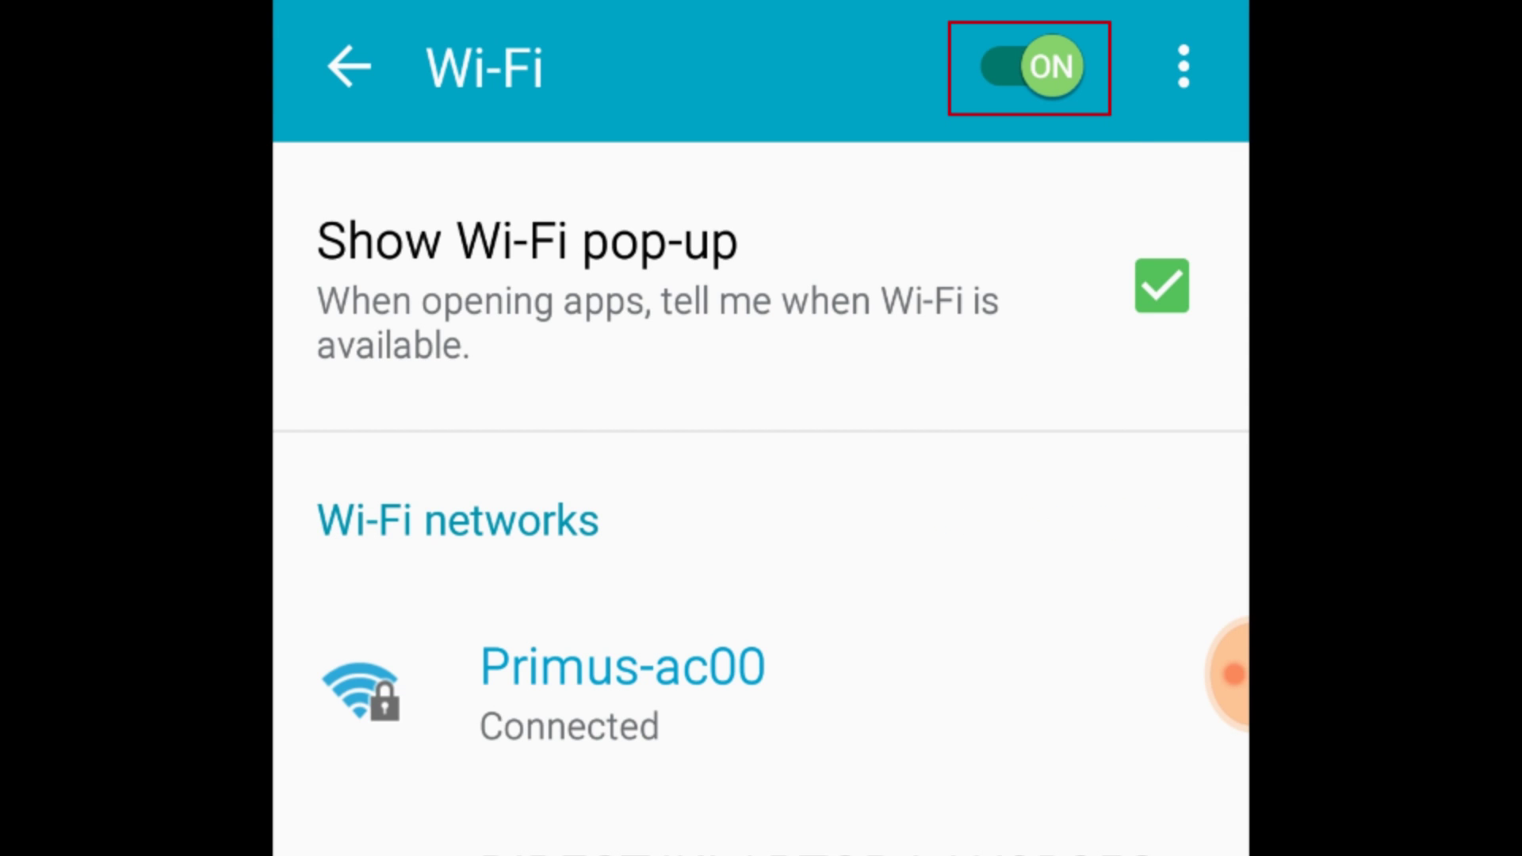
left_click(1052, 67)
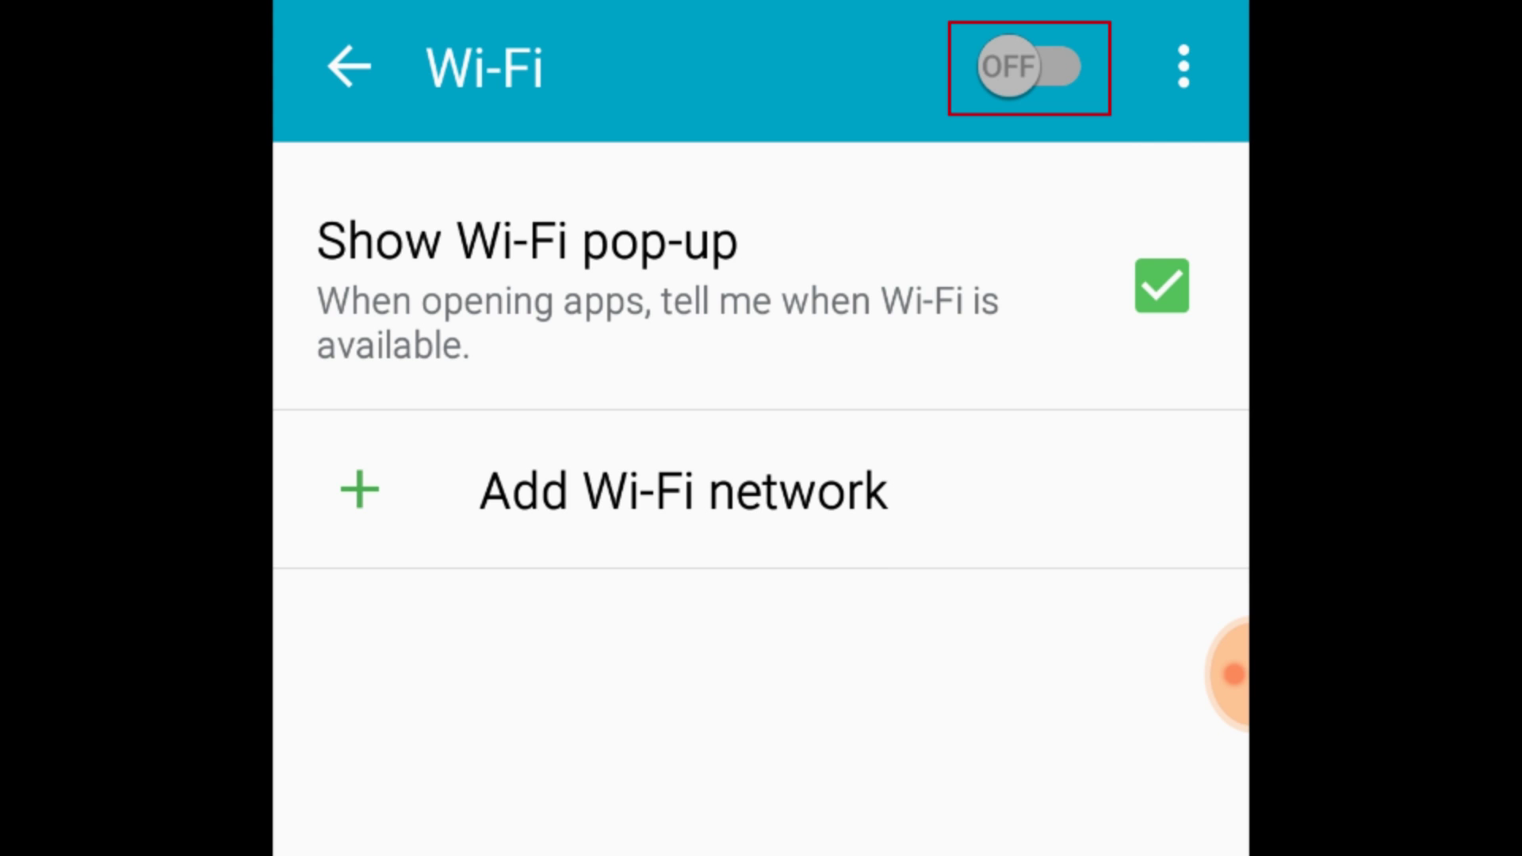
left_click(1029, 67)
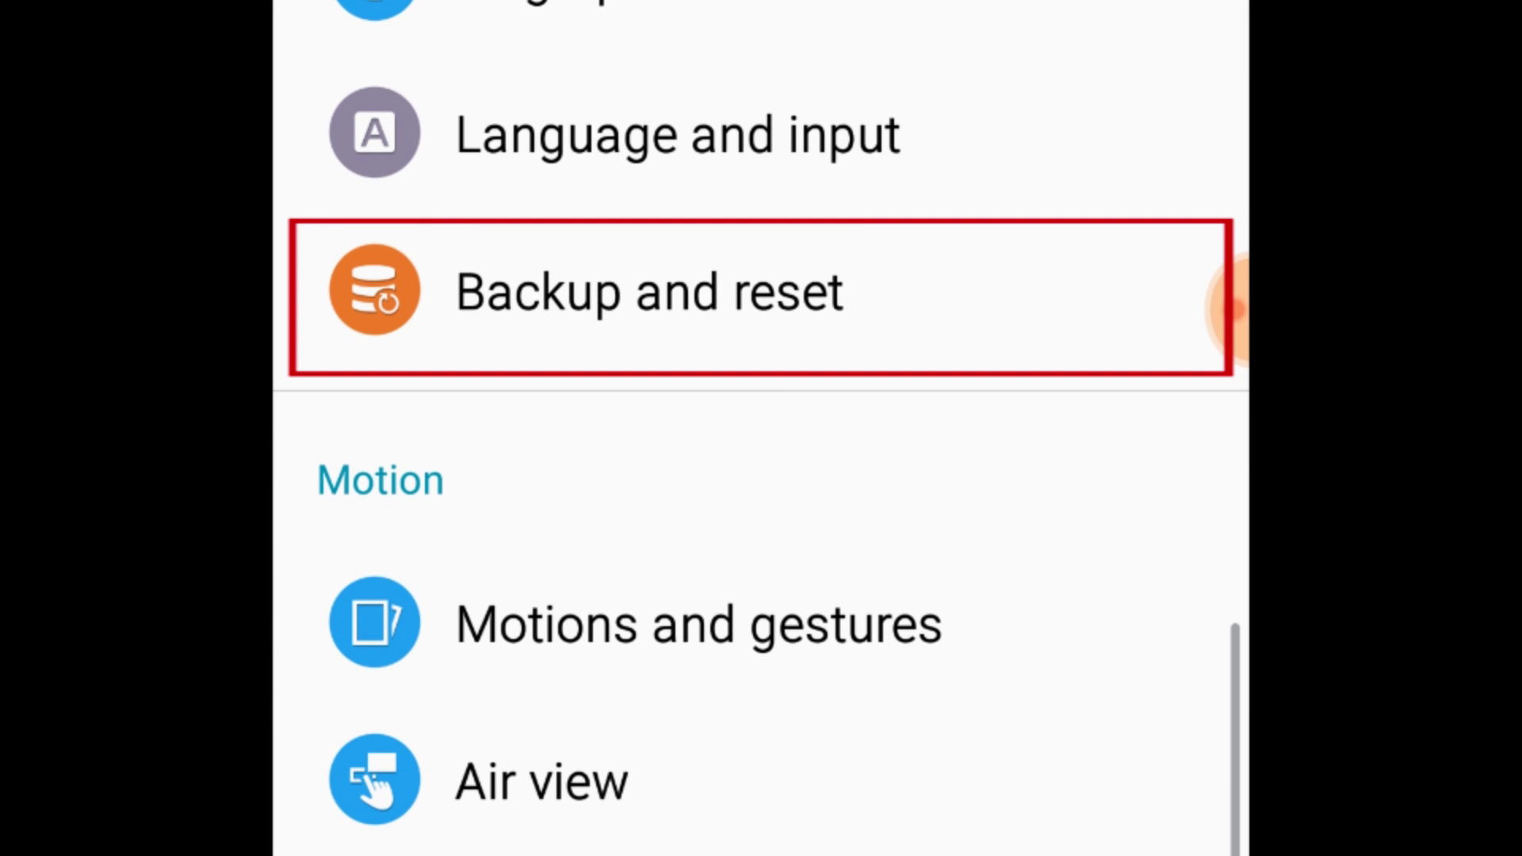
left_click(741, 313)
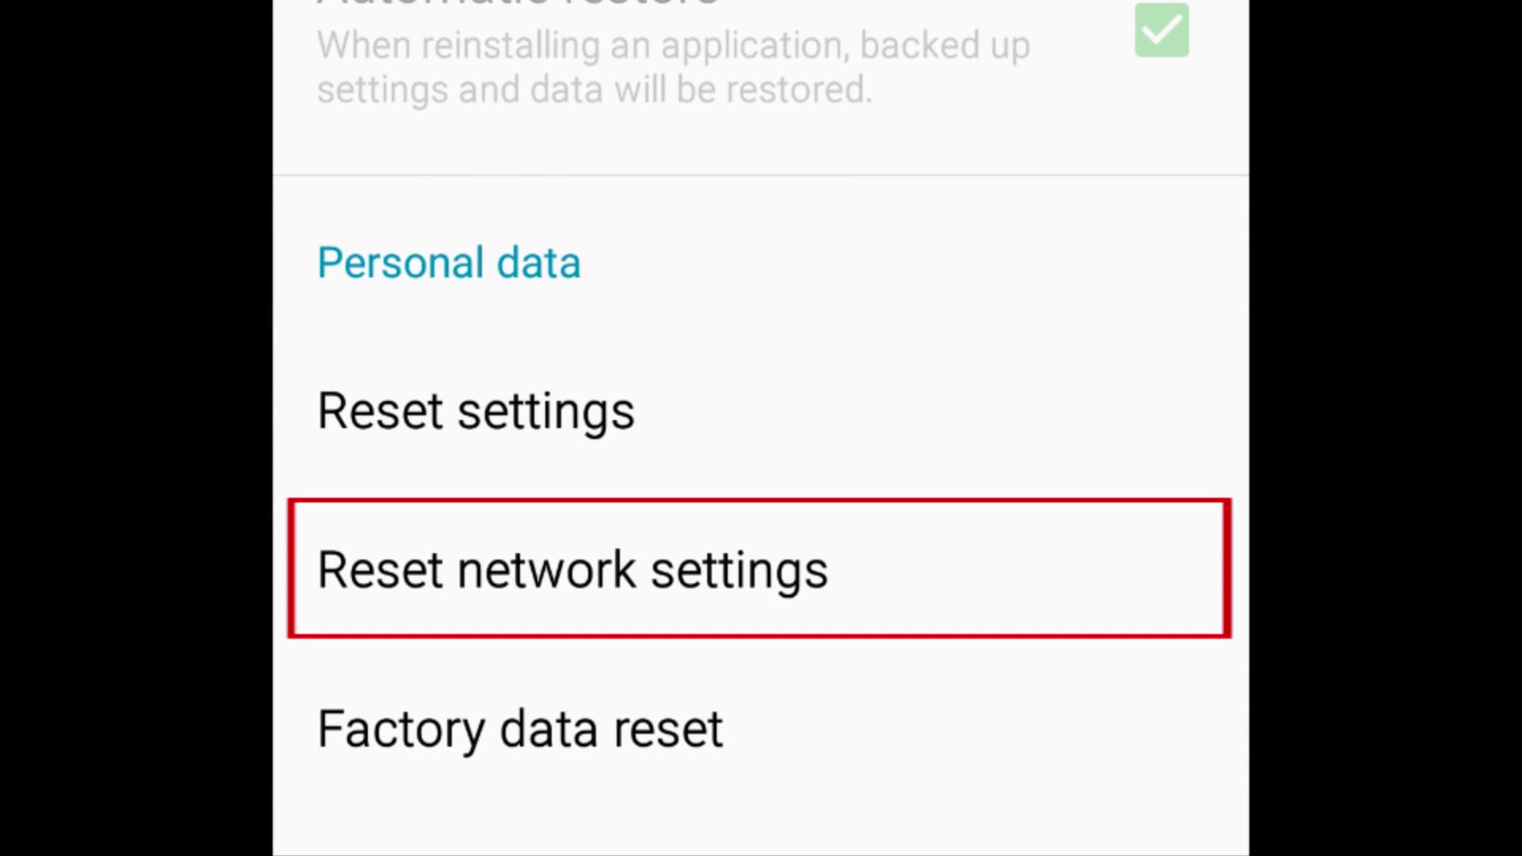
left_click(679, 567)
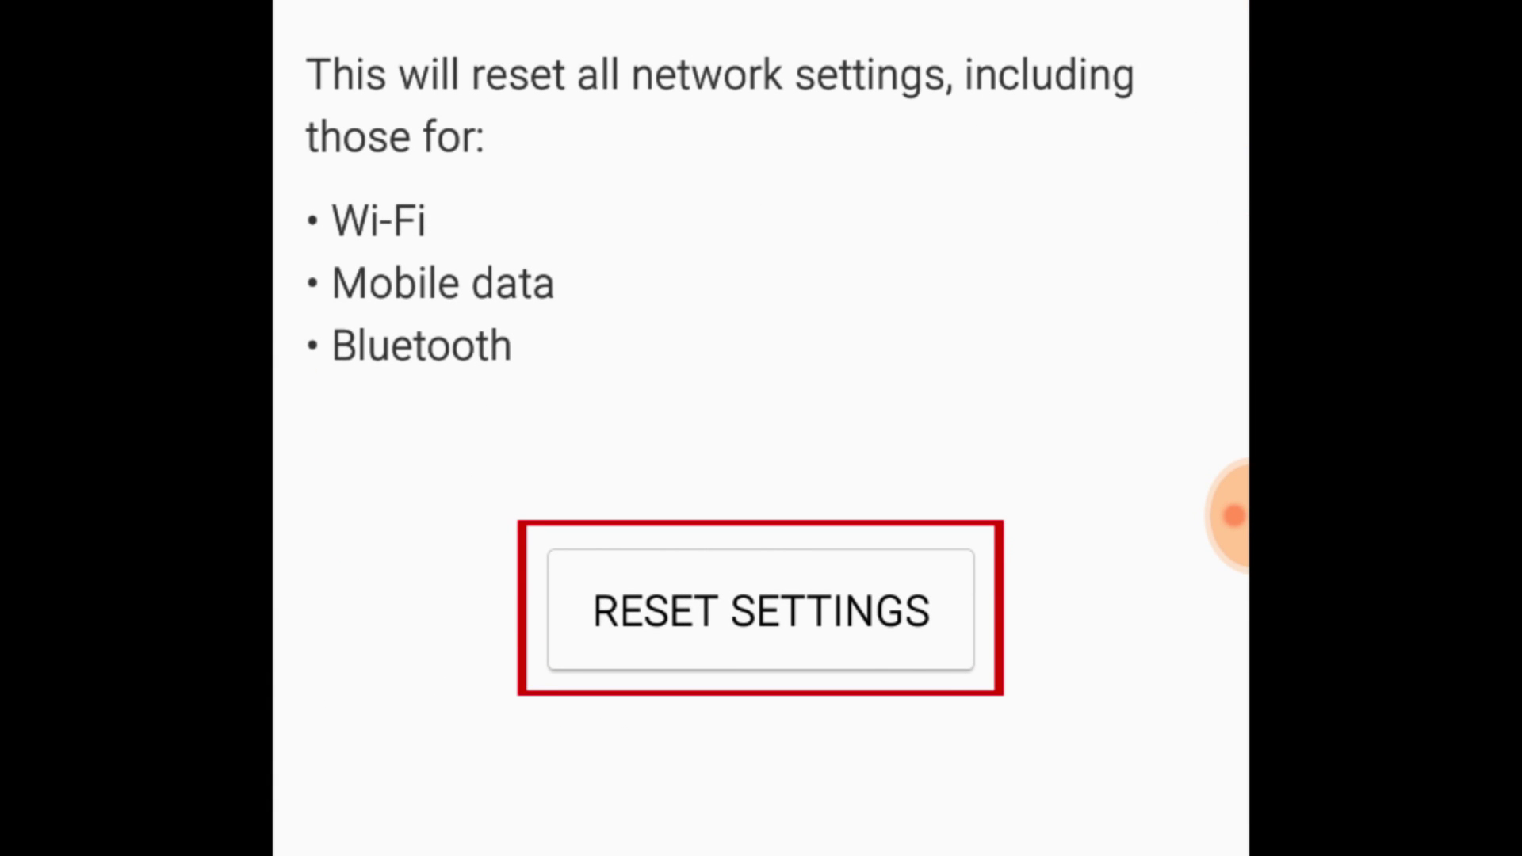
left_click(796, 590)
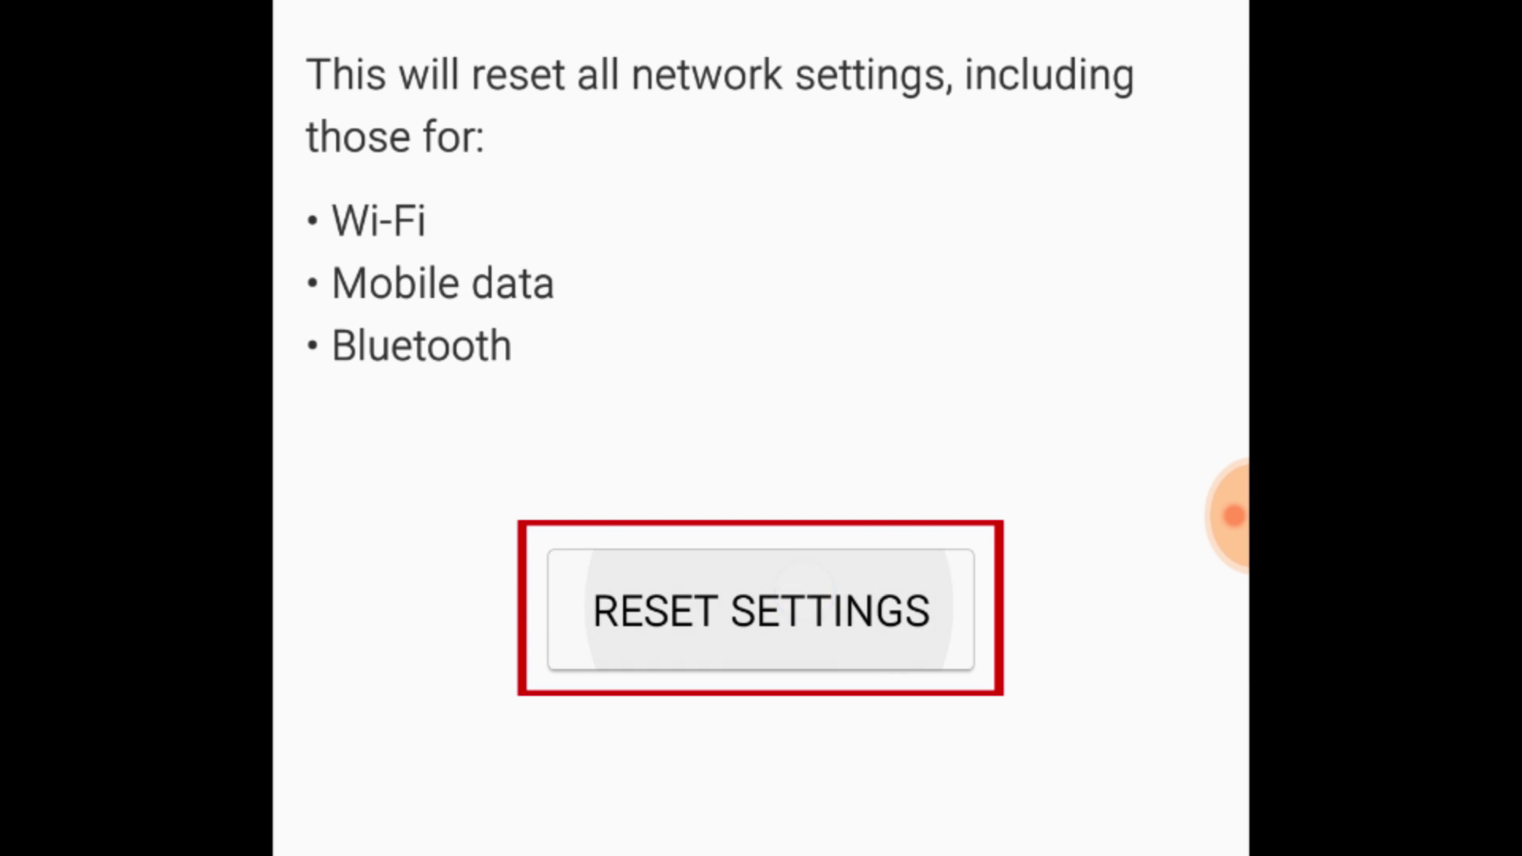
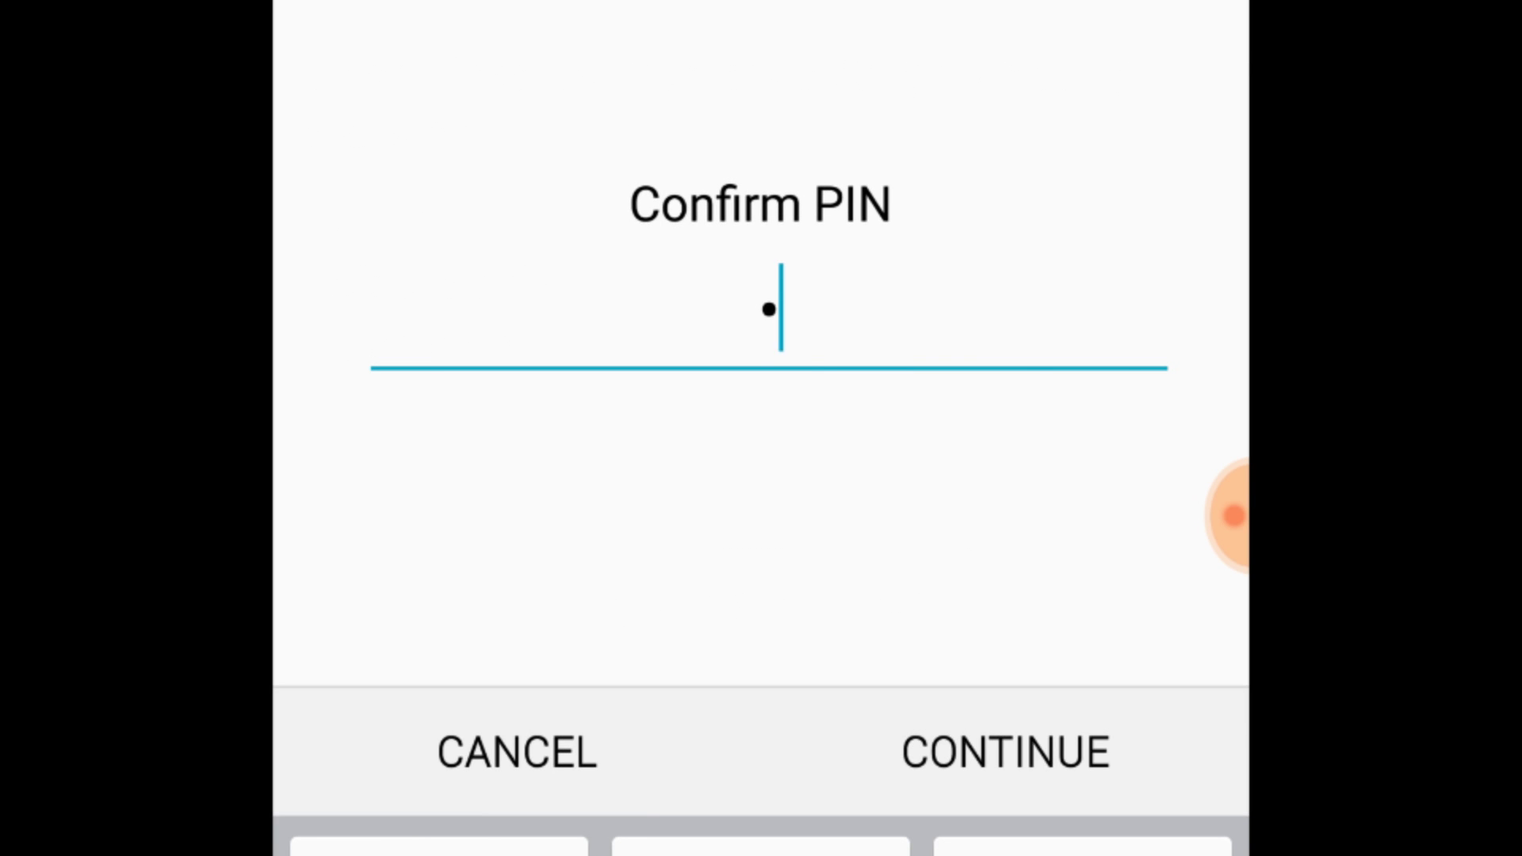
left_click(1057, 774)
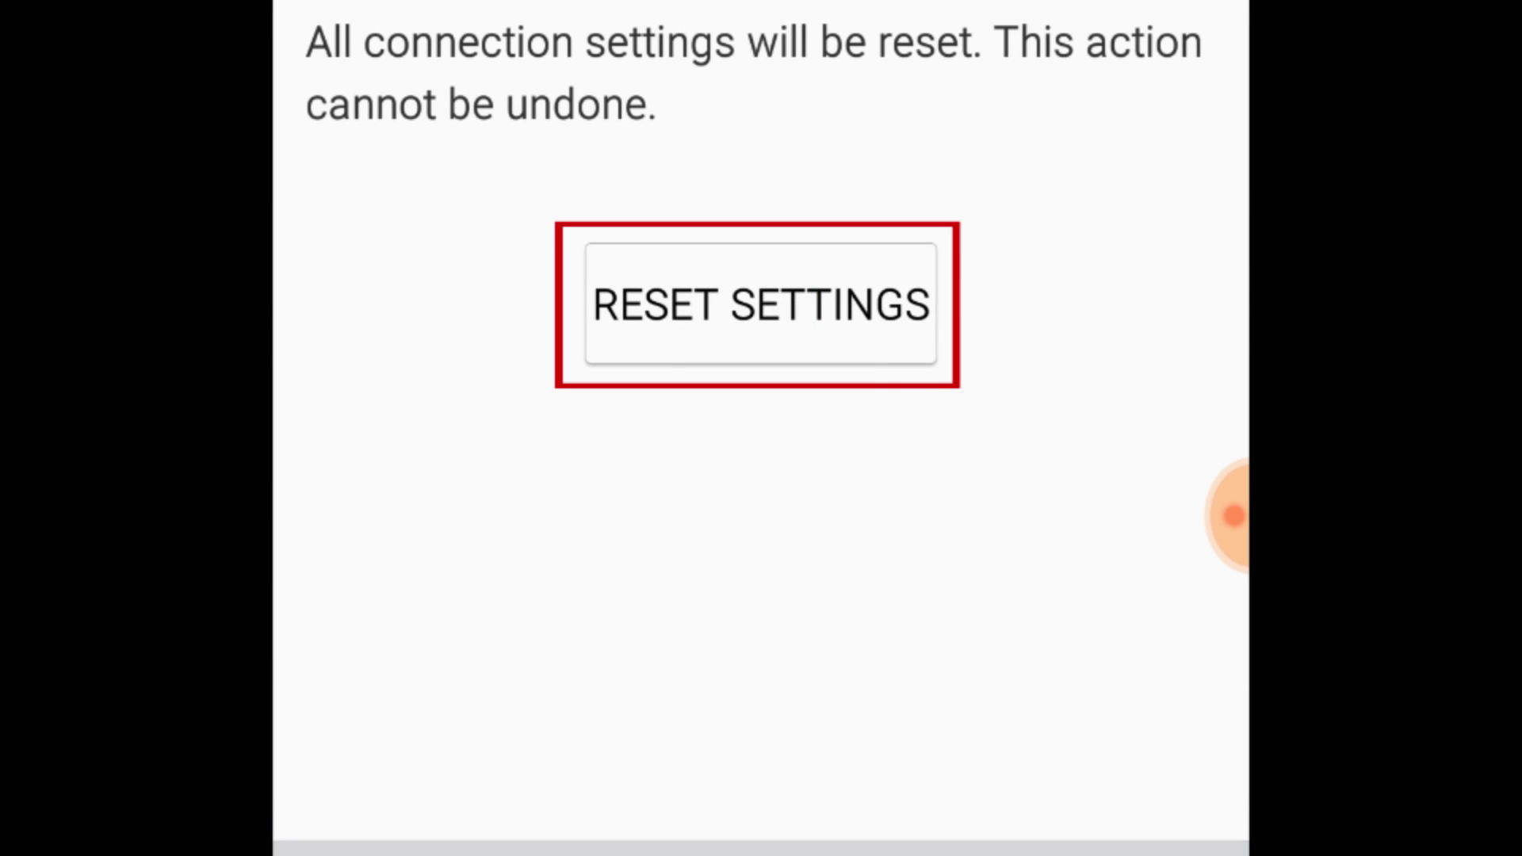
left_click(867, 309)
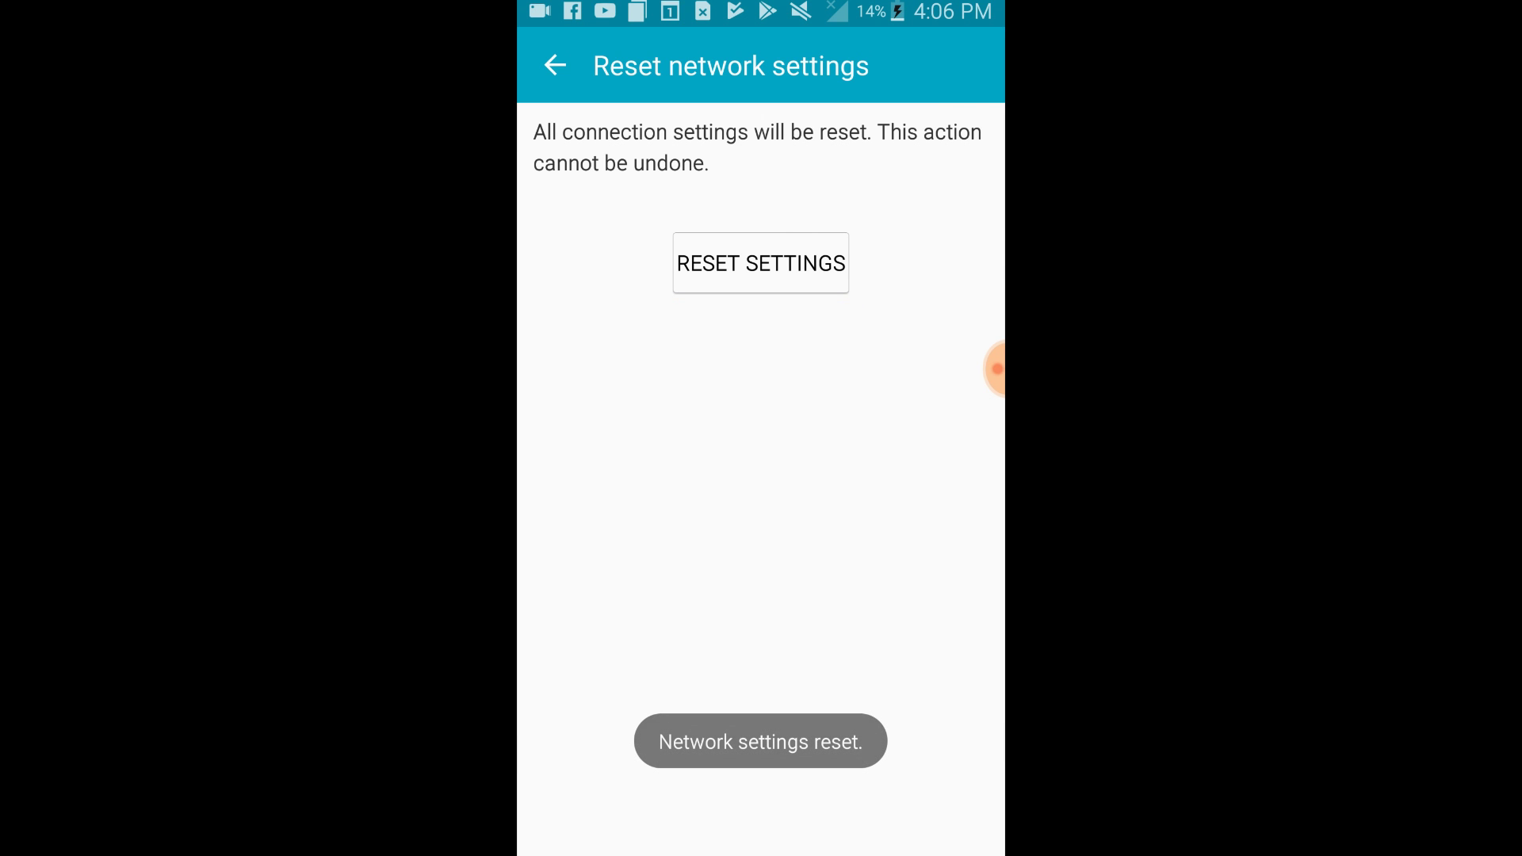
left_click(559, 79)
left_click(559, 79)
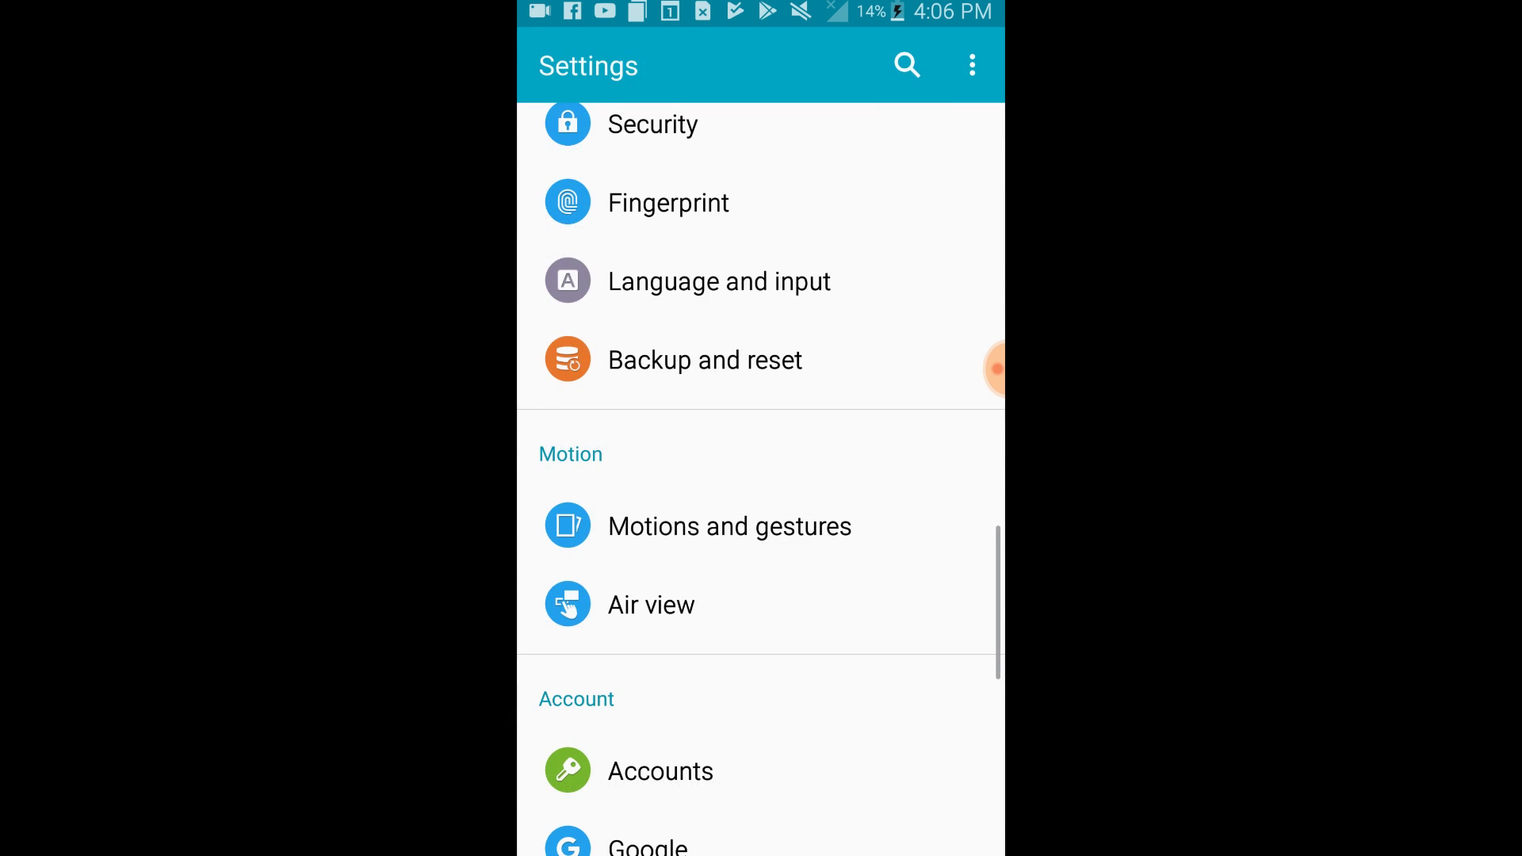
scroll(761, 476, "up", 10)
left_click(668, 296)
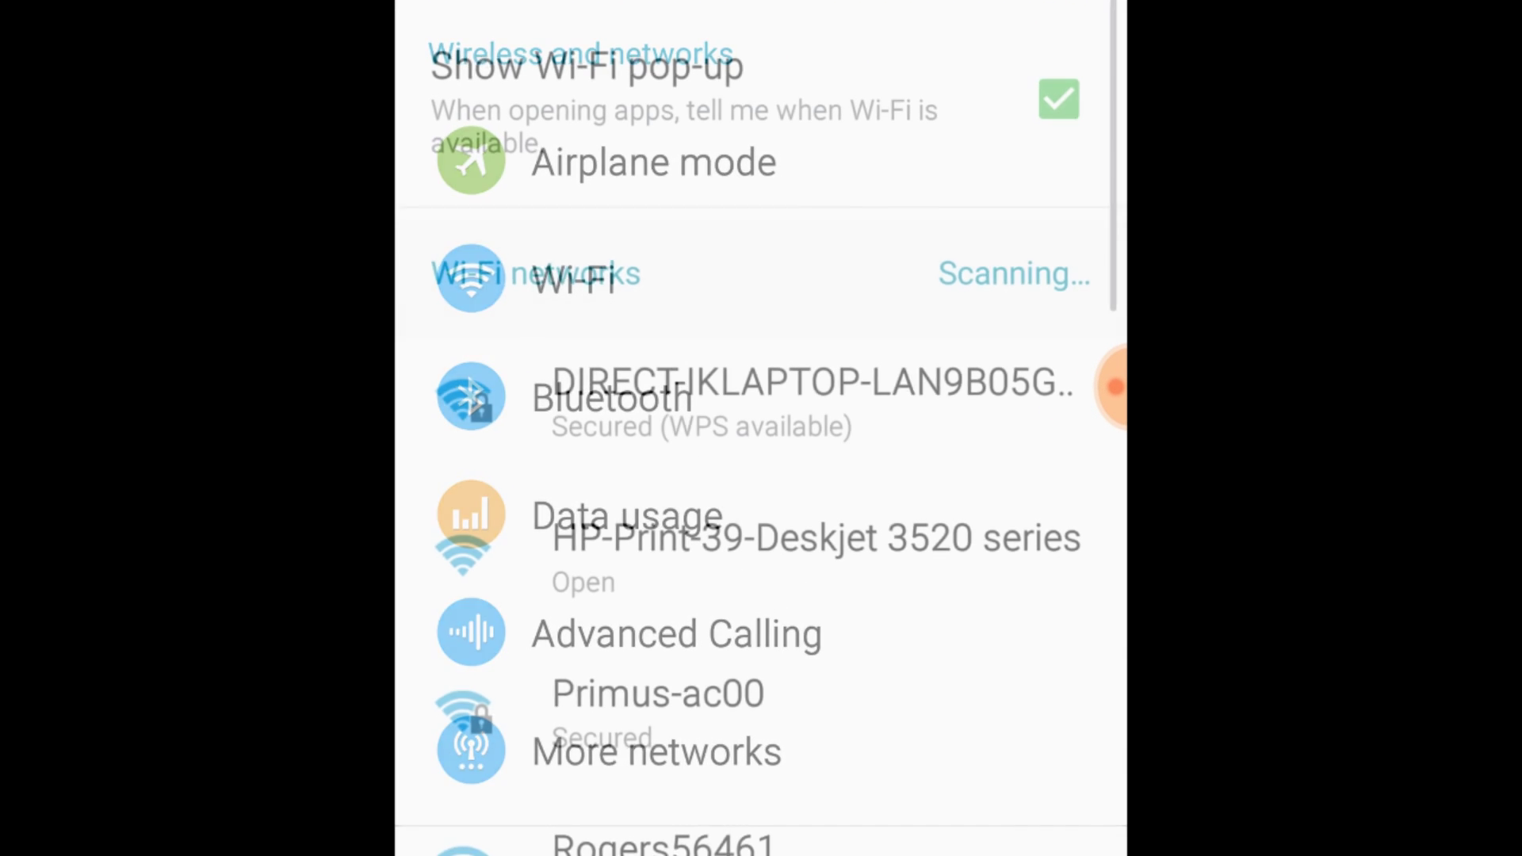
left_click(730, 700)
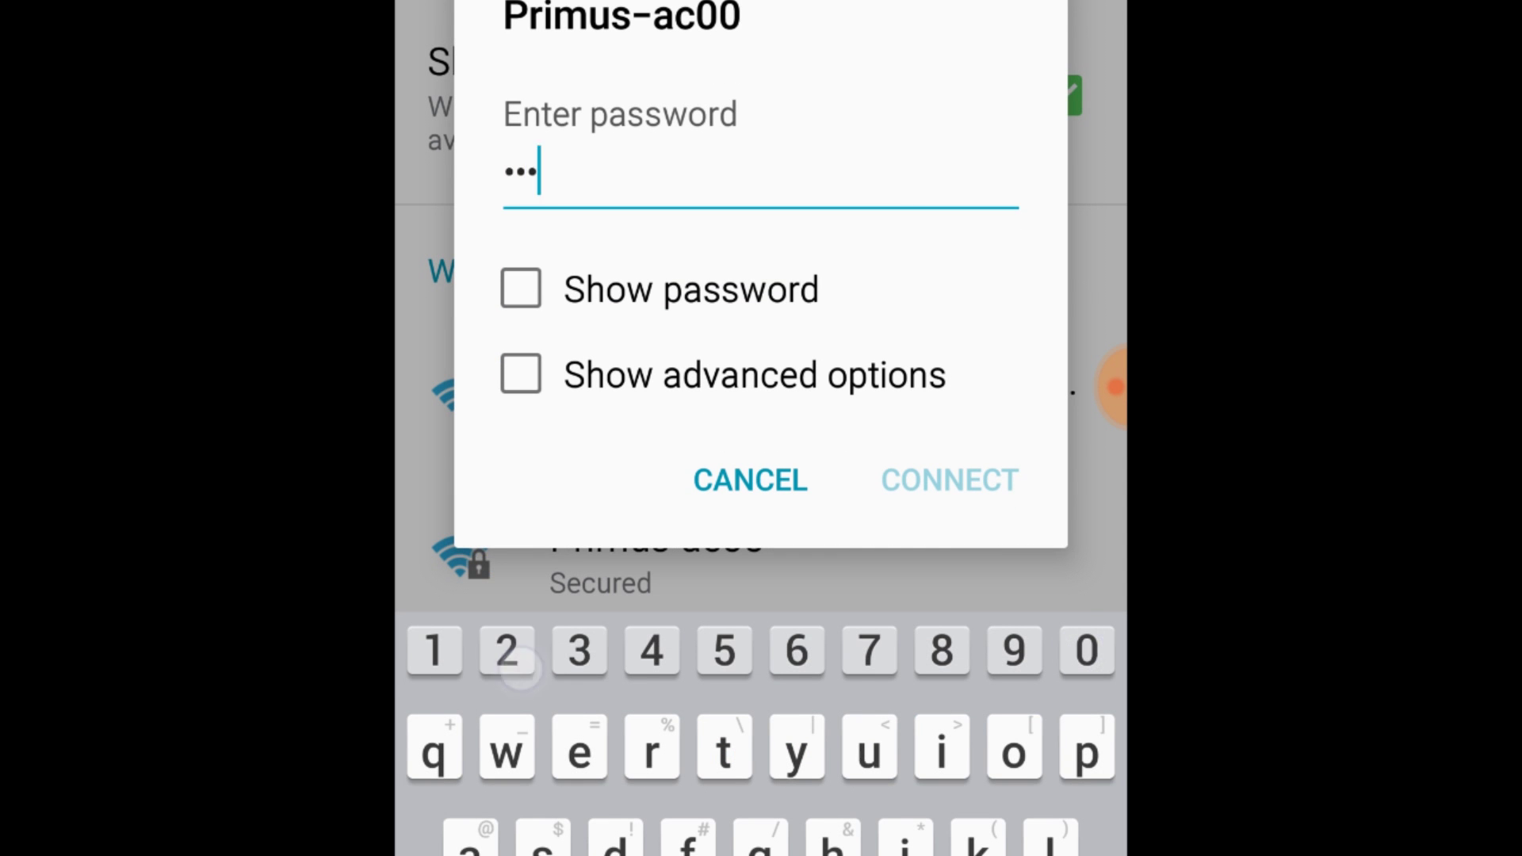
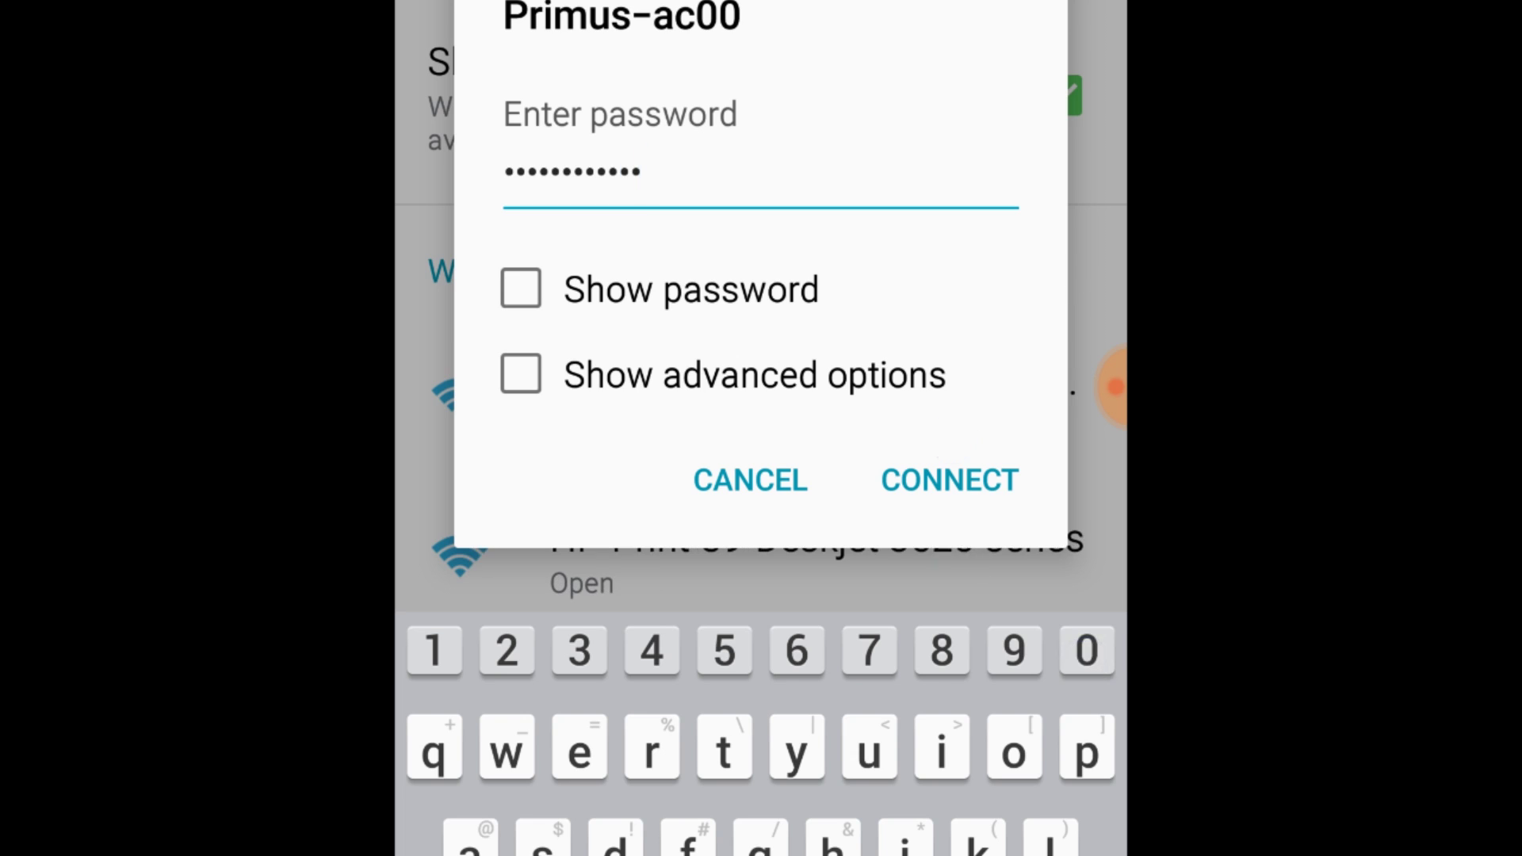
left_click(950, 479)
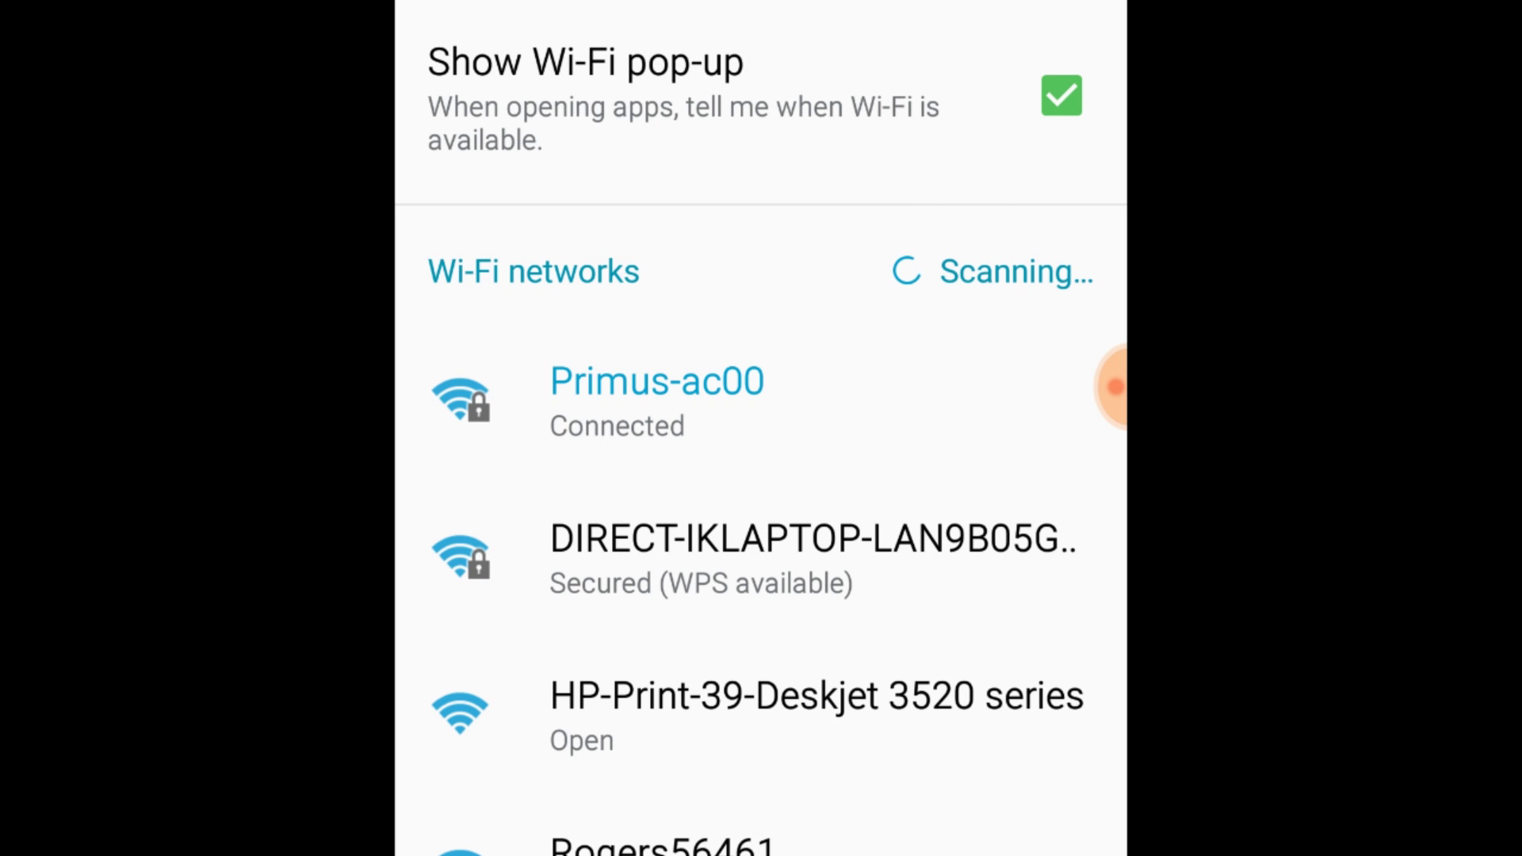